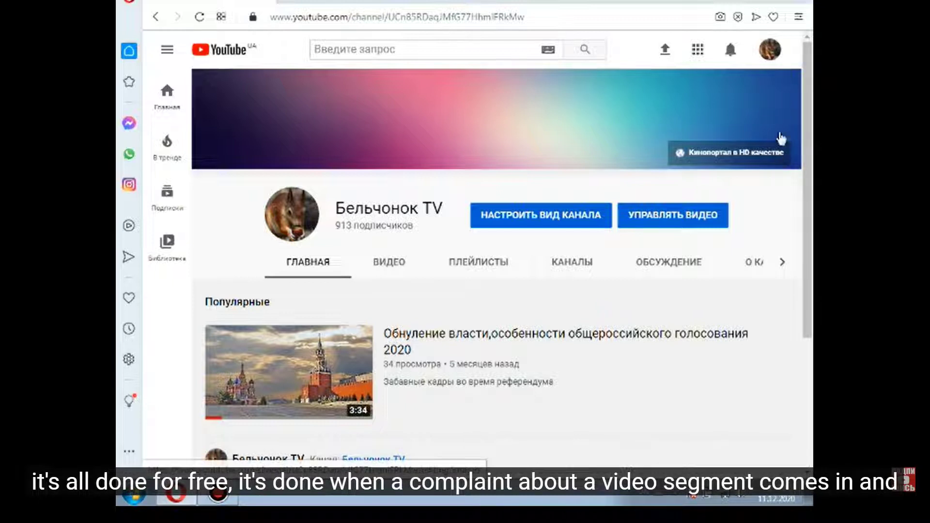
- Go to Творческая студия YouTube, list the channel's videos, and open the 2020 vote video's details
mouse_move(807, 503)
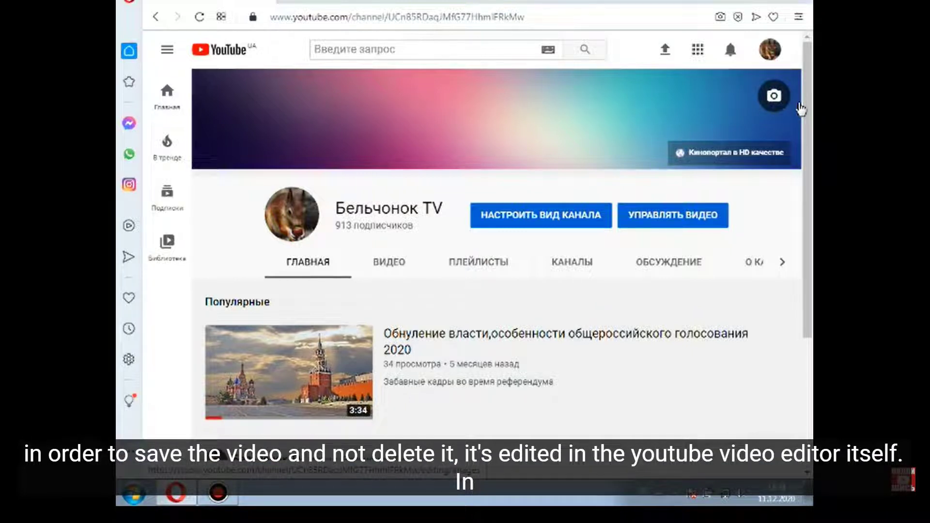
click(770, 55)
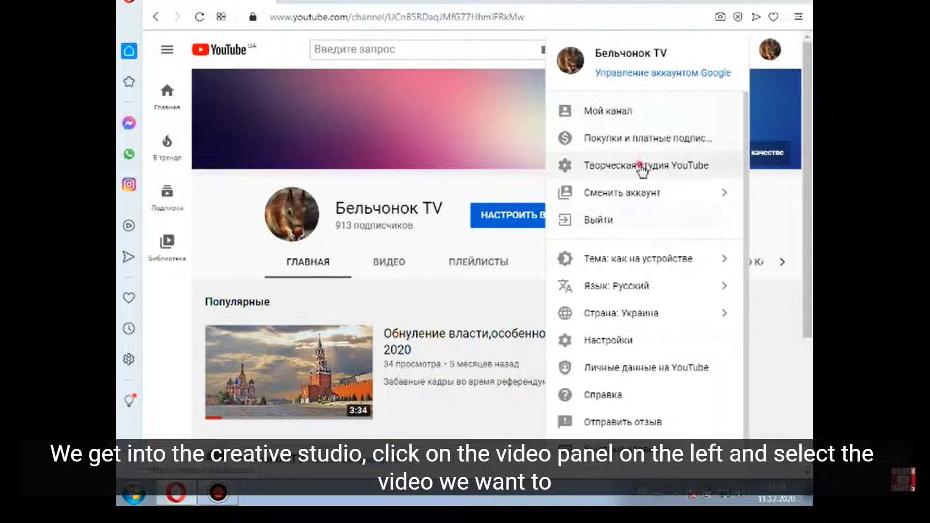
click(644, 169)
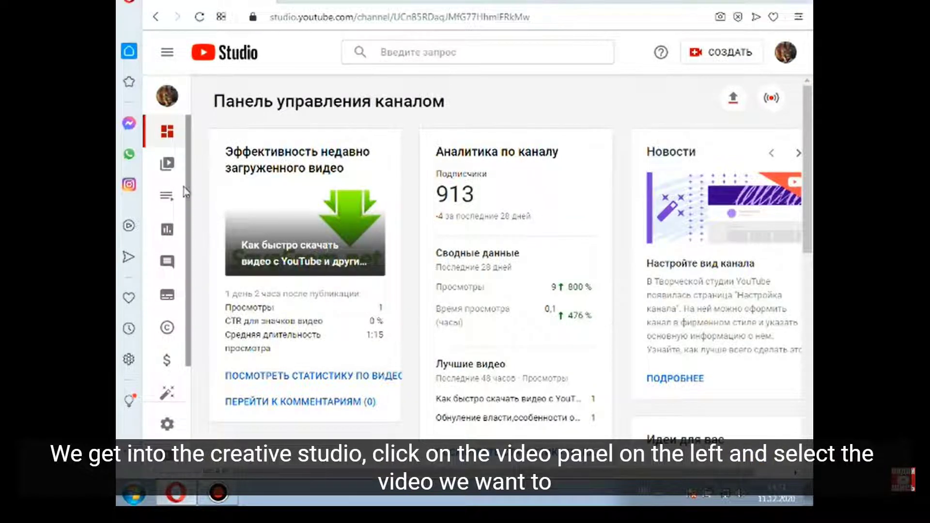
click(167, 166)
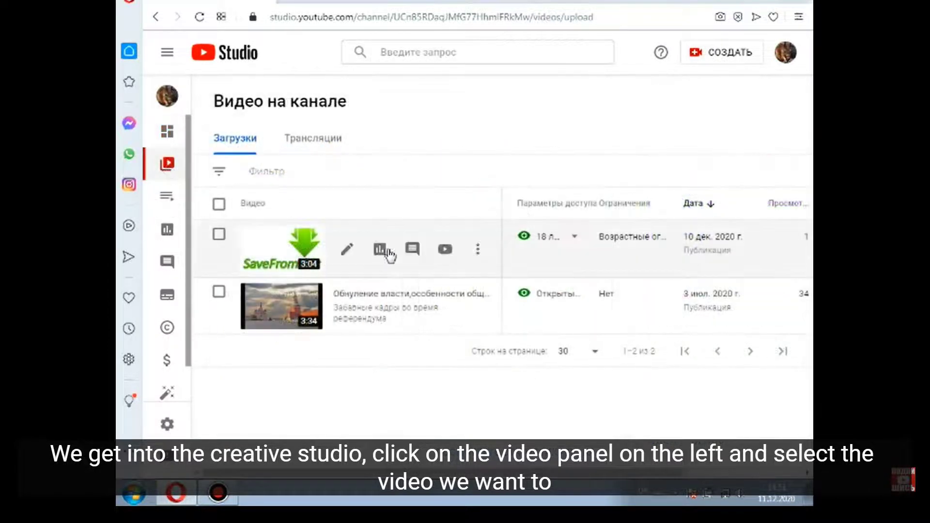
mouse_move(305, 307)
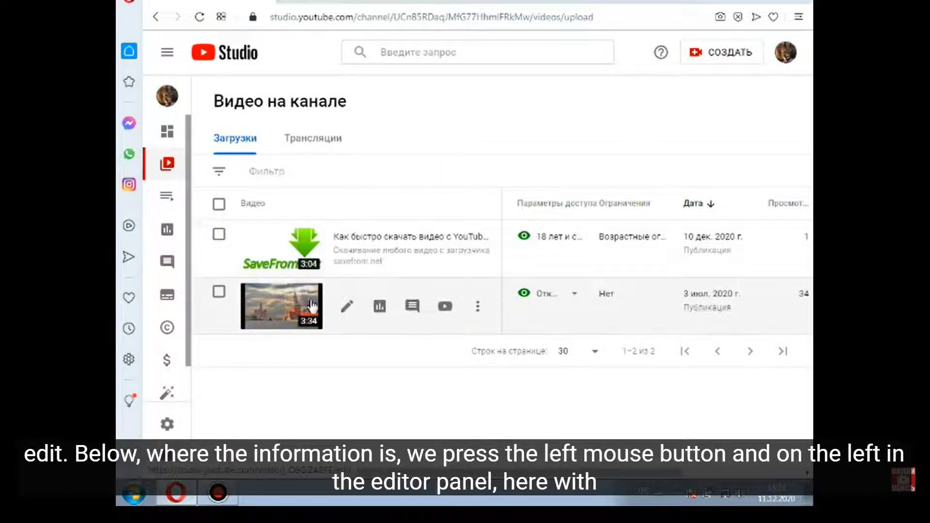
click(347, 309)
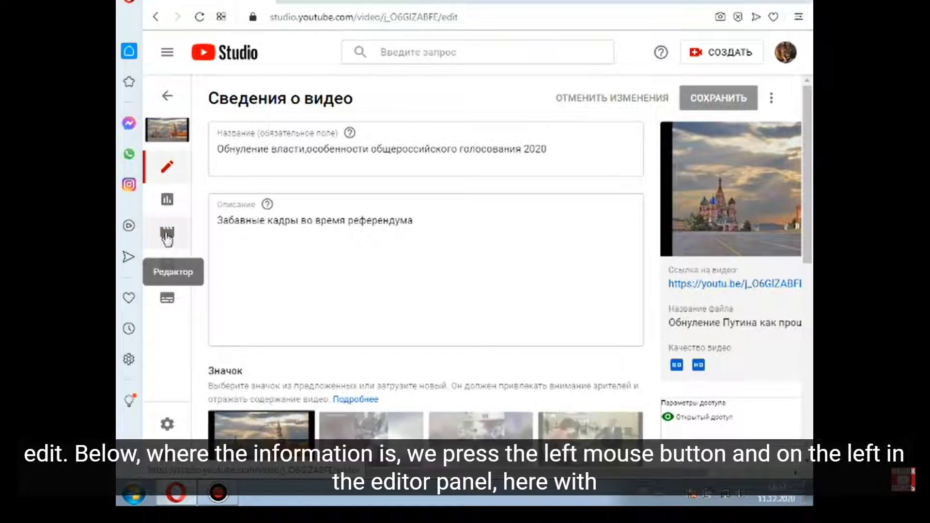
- Open the vote video in the Редактор video editor
click(167, 236)
scroll(804, 205, down, 2)
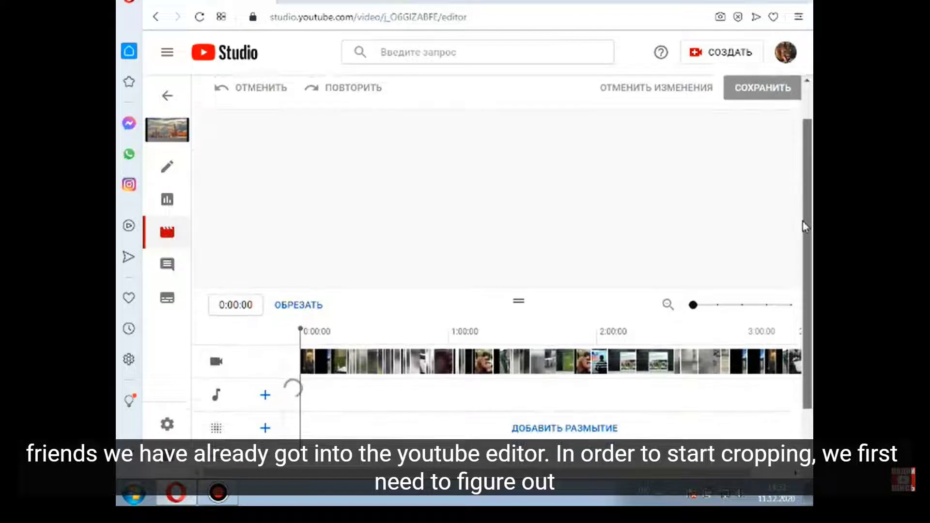
scroll(805, 225, down, 1)
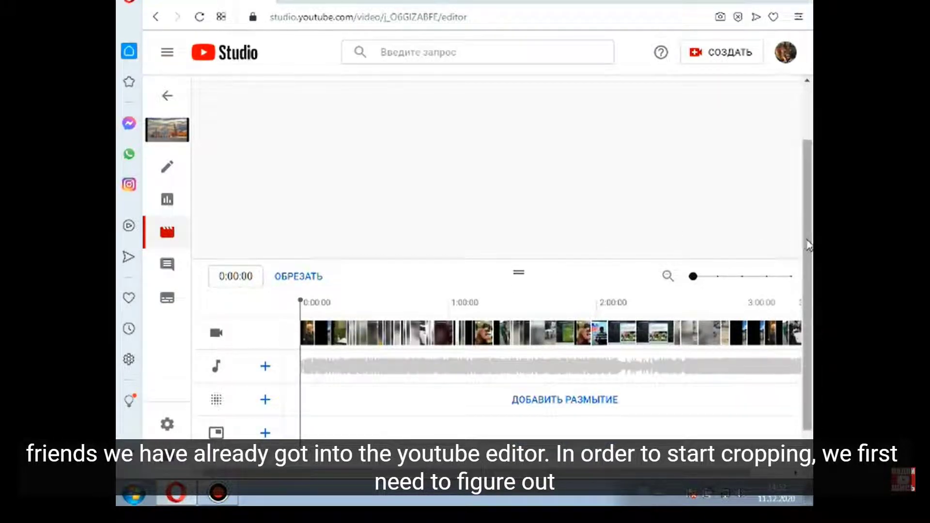
scroll(805, 237, up, 1)
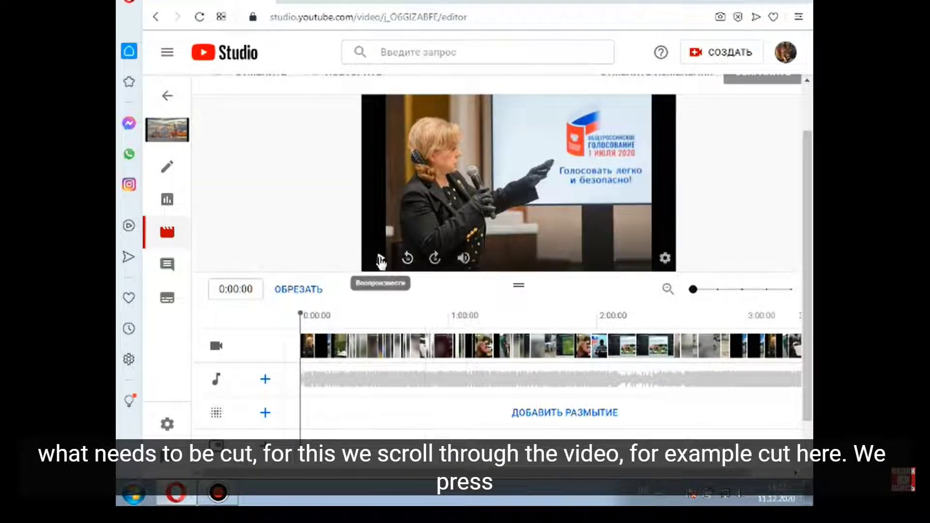
- Play the preview from 0:56:04 and stop the playhead at 0:59:06
click(380, 260)
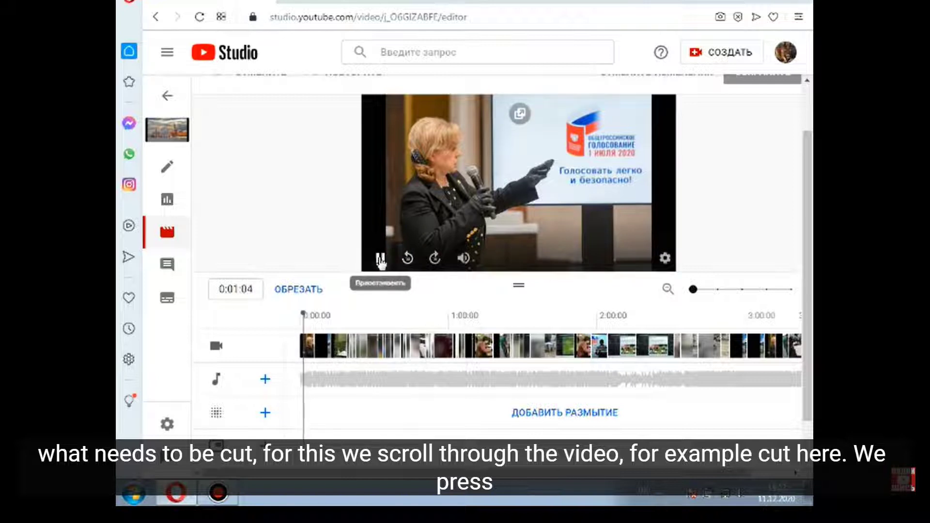
click(380, 259)
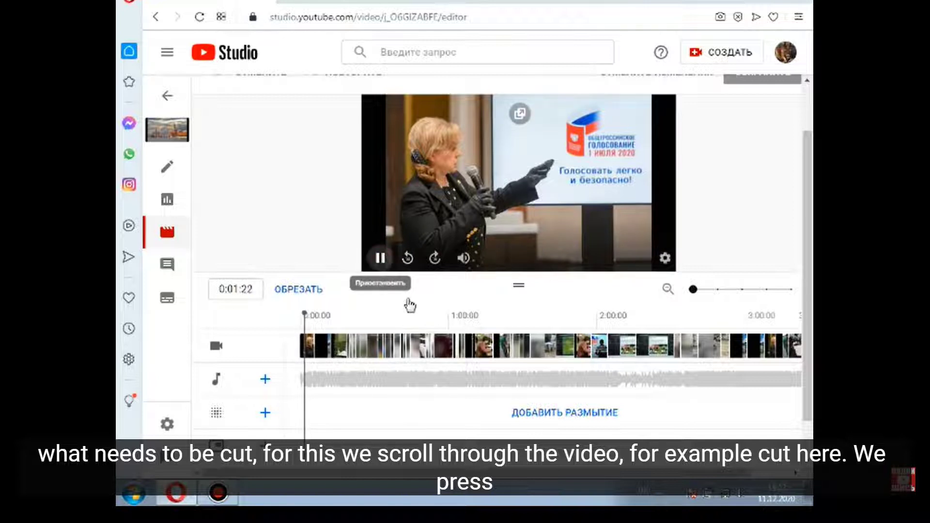
click(441, 321)
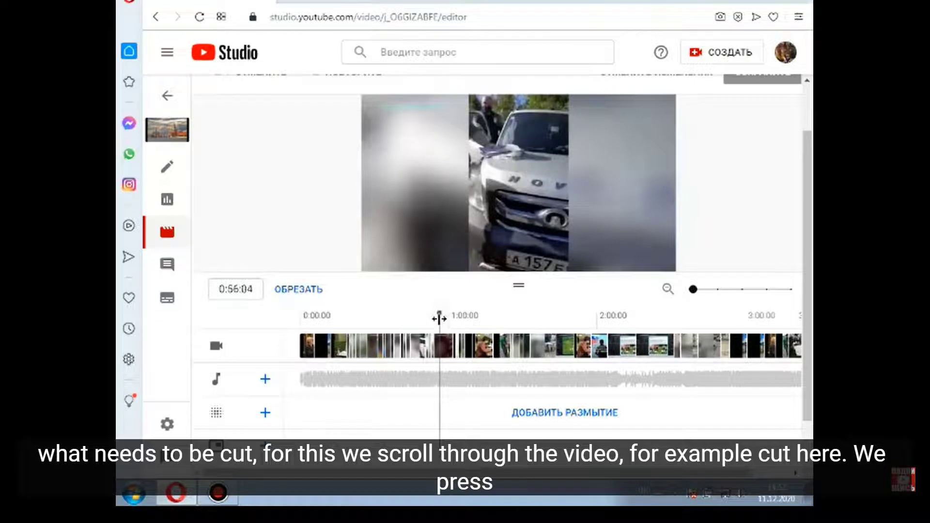
mouse_move(381, 259)
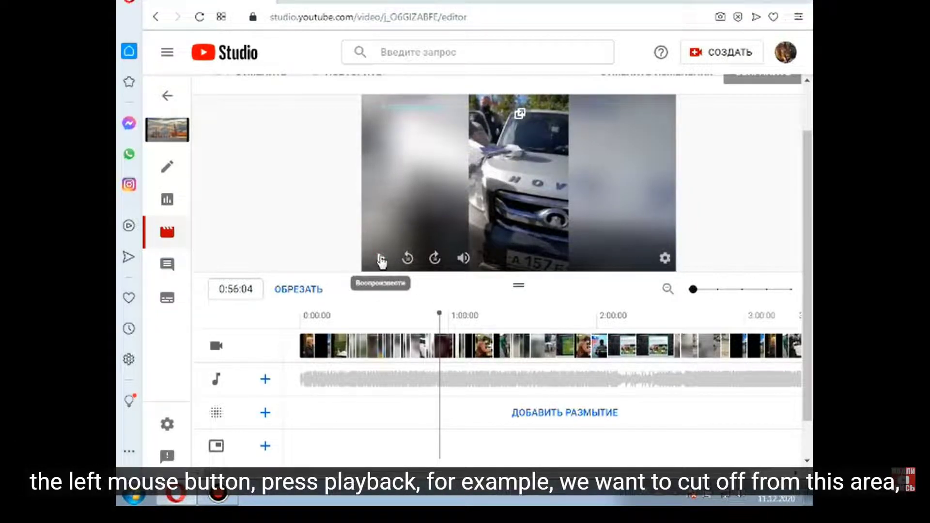
click(381, 260)
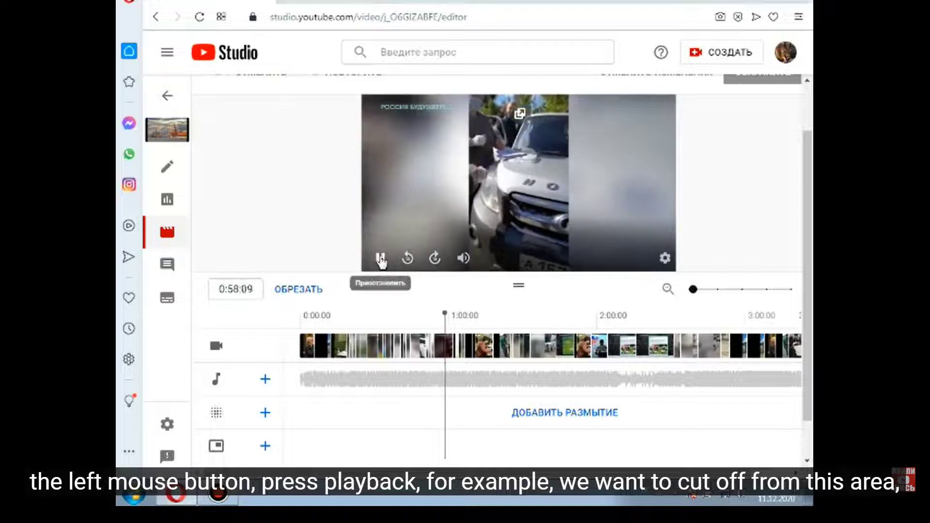
click(380, 260)
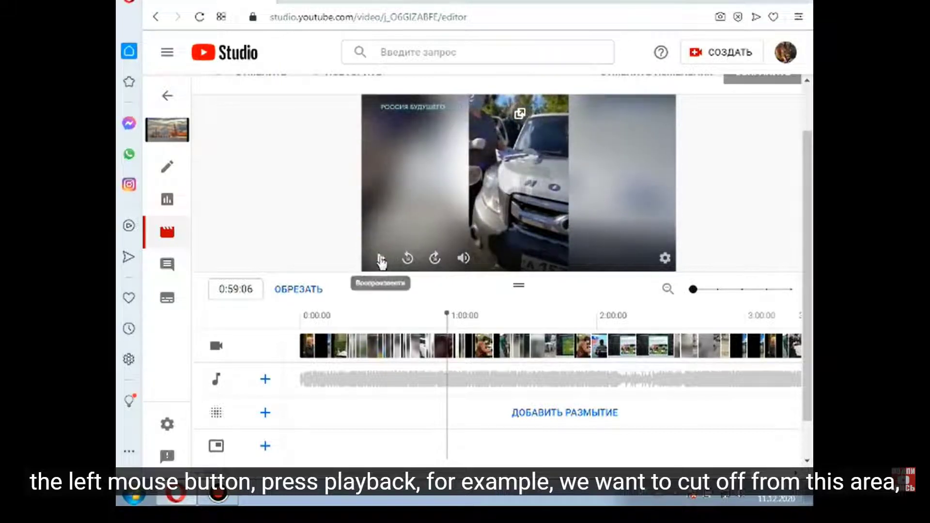
- Enter trim mode, split the timeline at the playhead near 0:59, and resume the preview
click(305, 294)
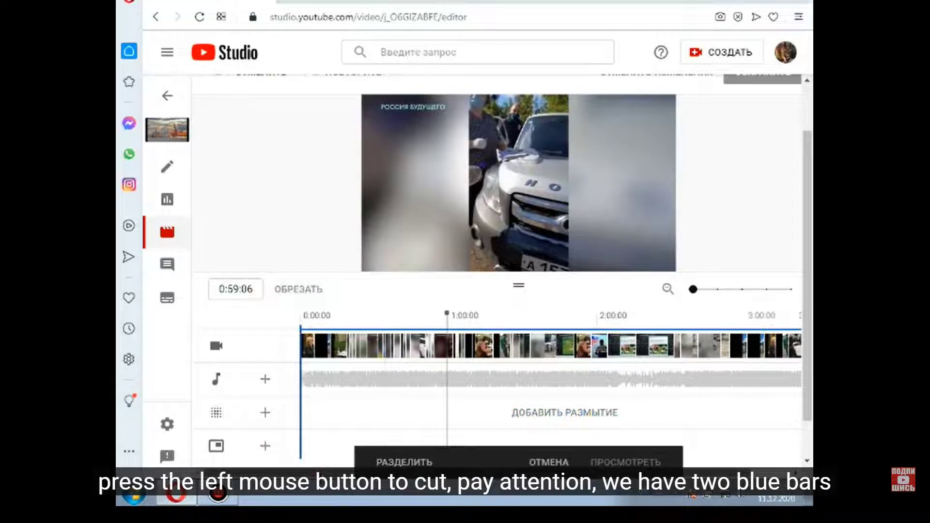
scroll(398, 452, right, 2)
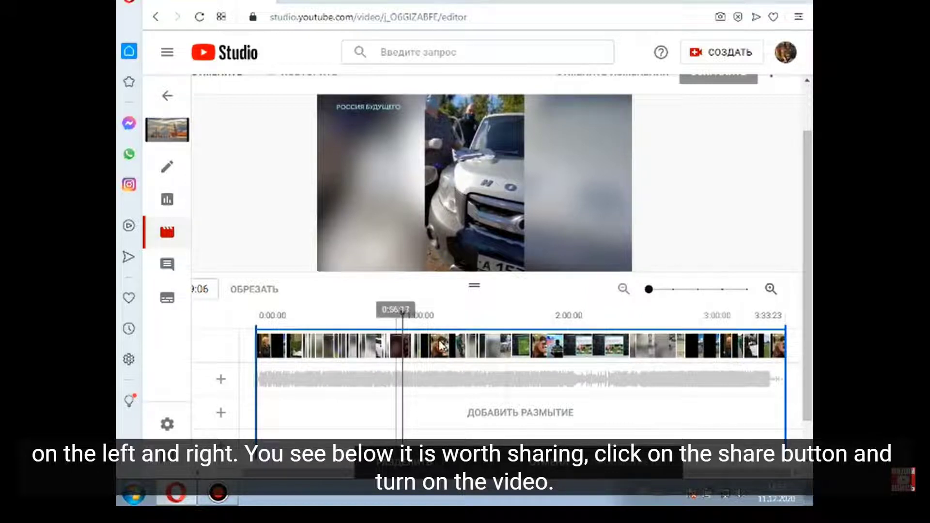
mouse_move(329, 264)
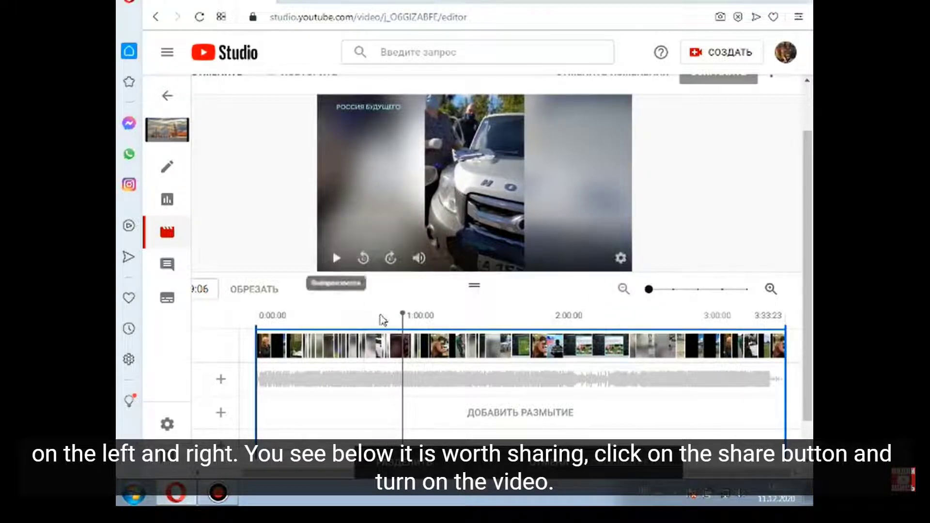
click(406, 468)
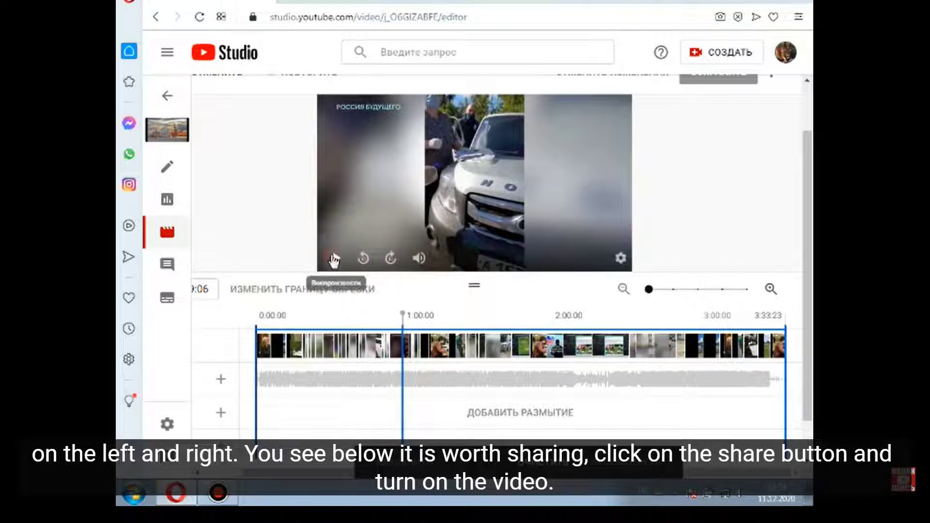
click(334, 260)
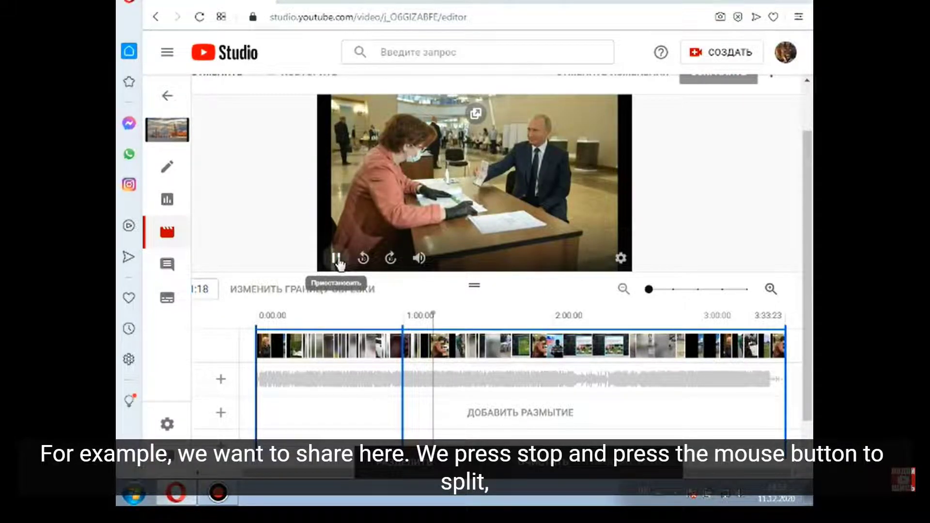
- Pause at the cut start, split there, and drag the split line right past 1:00
click(337, 261)
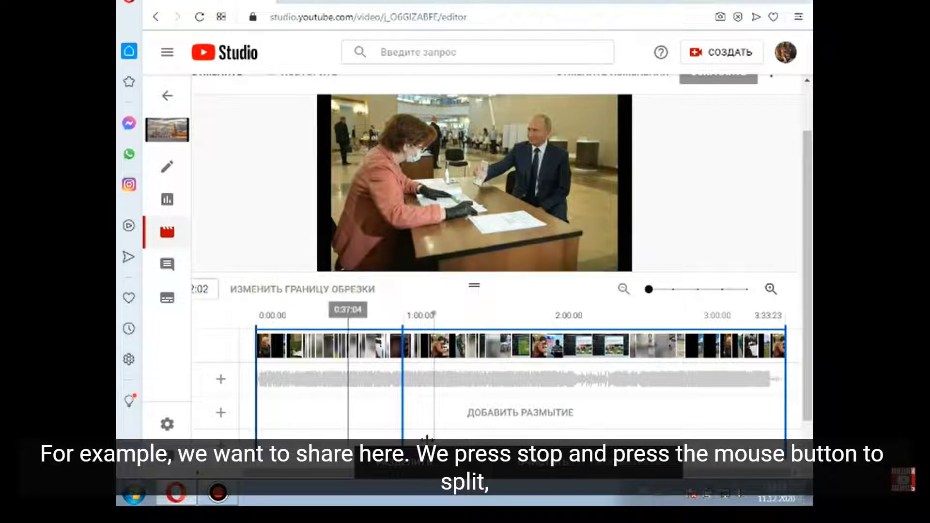
click(401, 471)
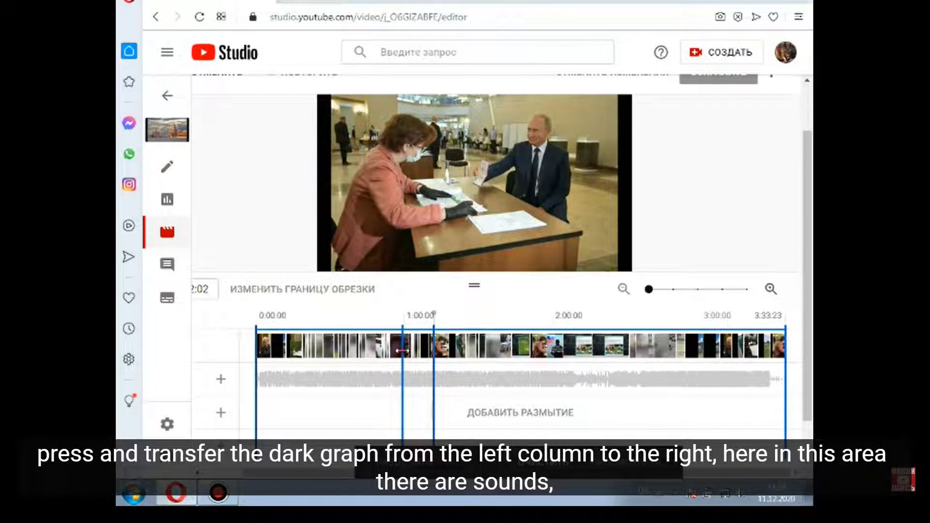
drag(404, 349, 434, 346)
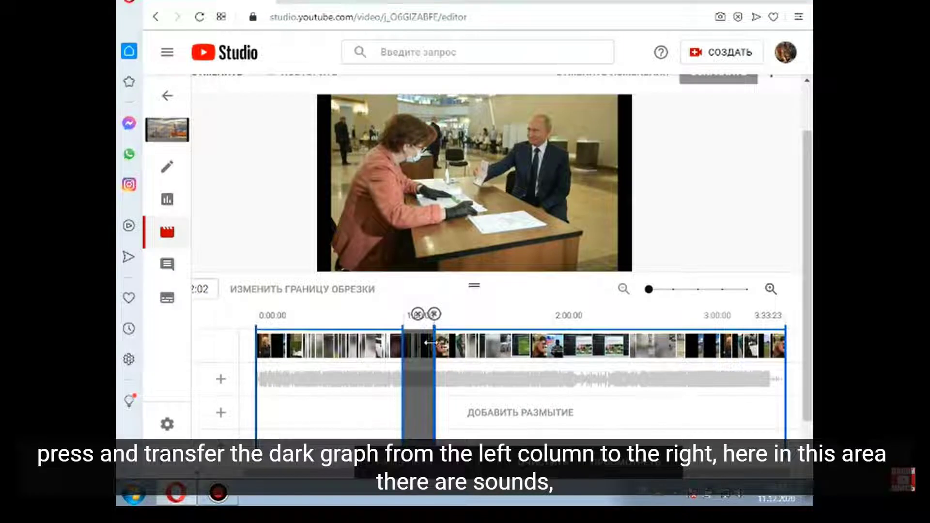
scroll(390, 256, down, 1)
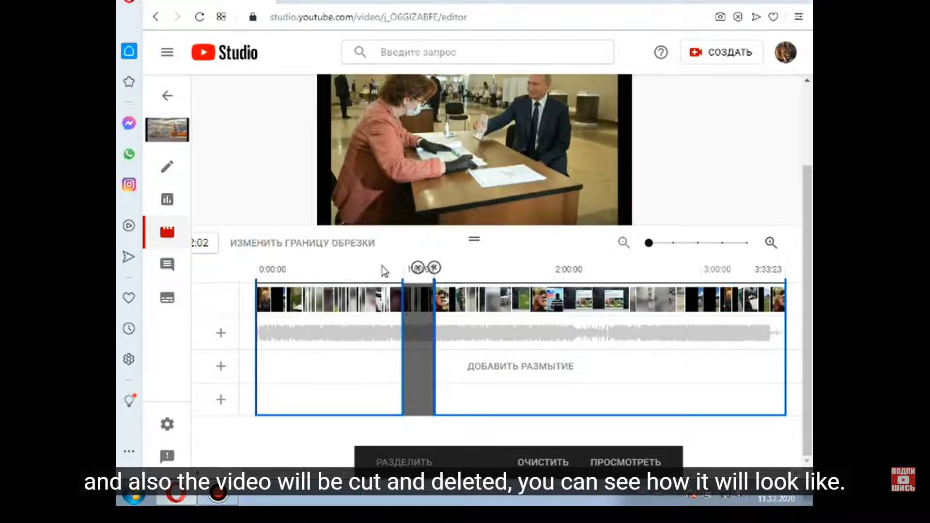
- Replay the footage leading into the cut, then preview the video with the trim applied
click(338, 267)
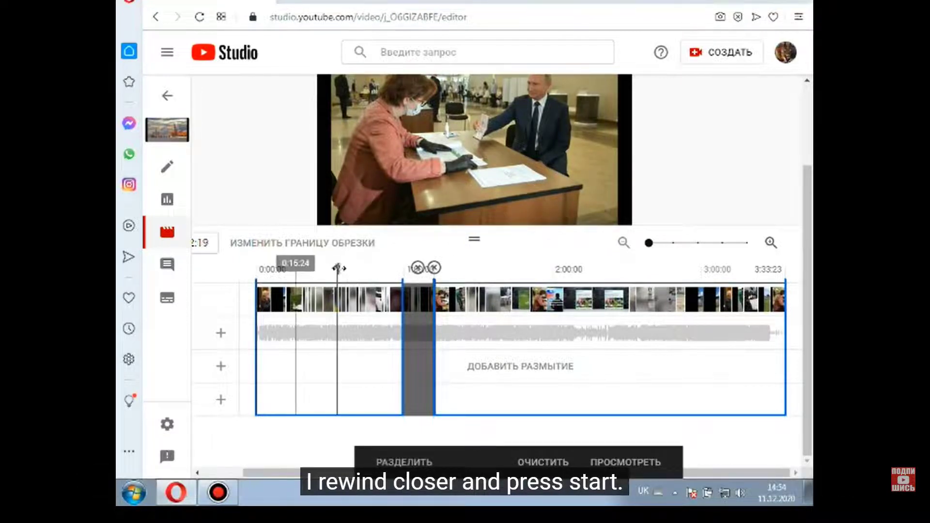
drag(347, 268, 389, 265)
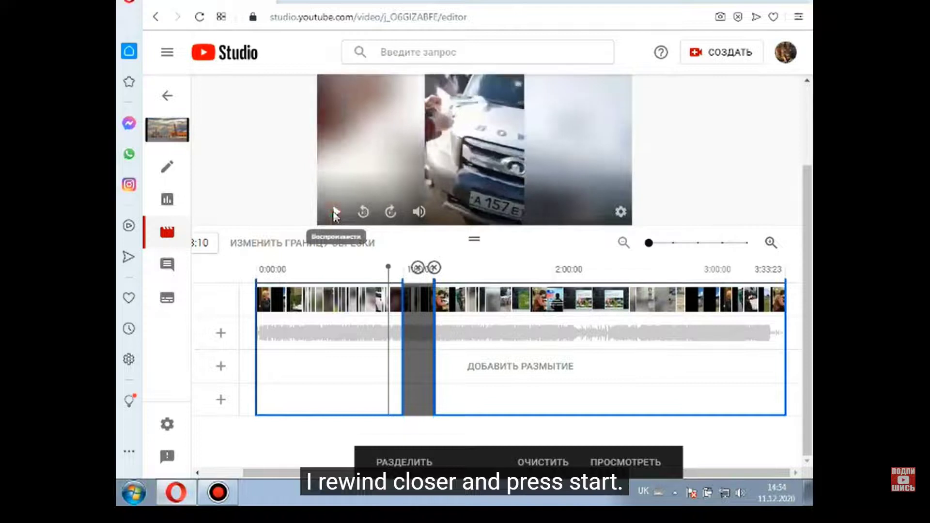
click(334, 212)
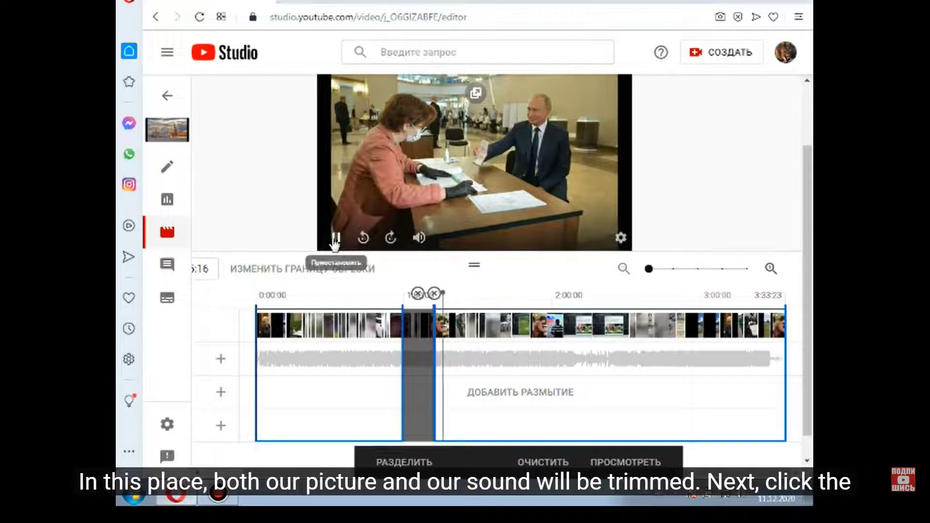
key(space)
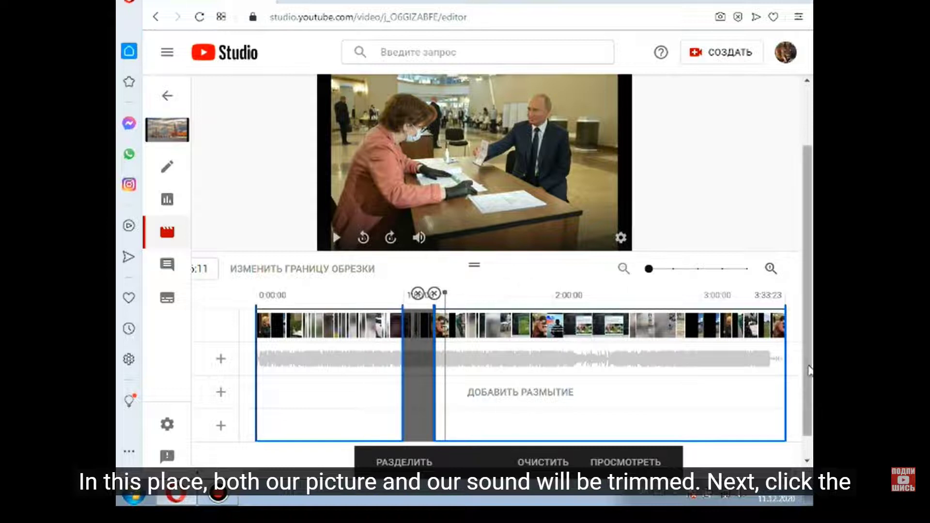
click(632, 465)
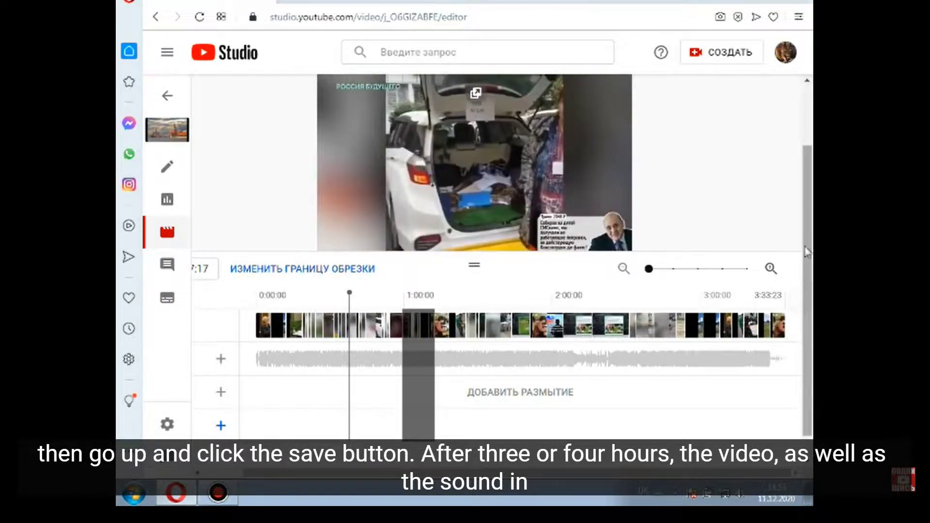
scroll(807, 252, up, 2)
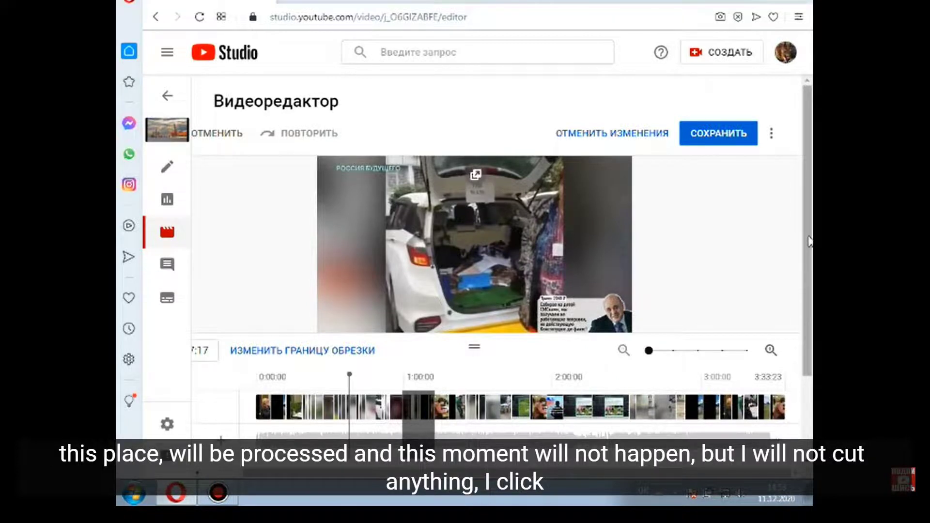
- Discard the trim edits with ОТМЕНИТЬ ИЗМЕНЕНИЯ
mouse_move(809, 242)
mouse_down()
mouse_move(806, 293)
mouse_move(798, 245)
mouse_up()
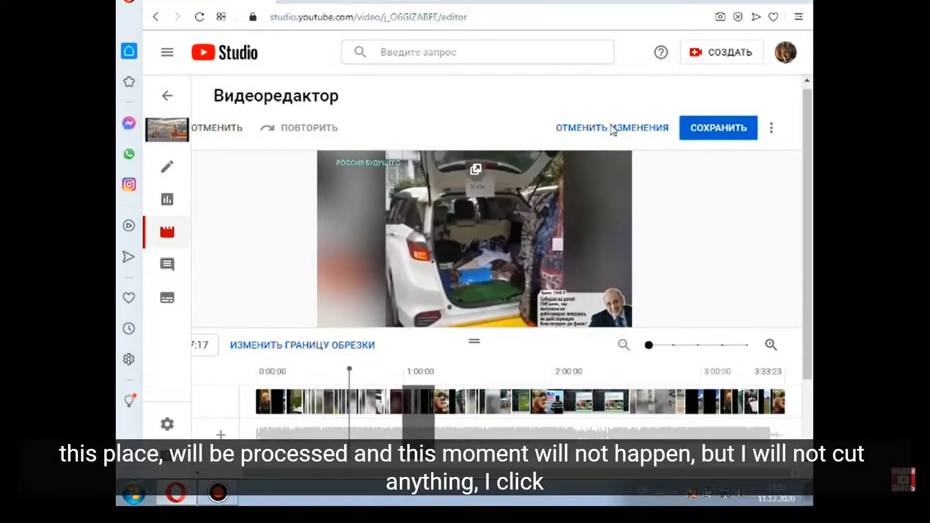
click(613, 128)
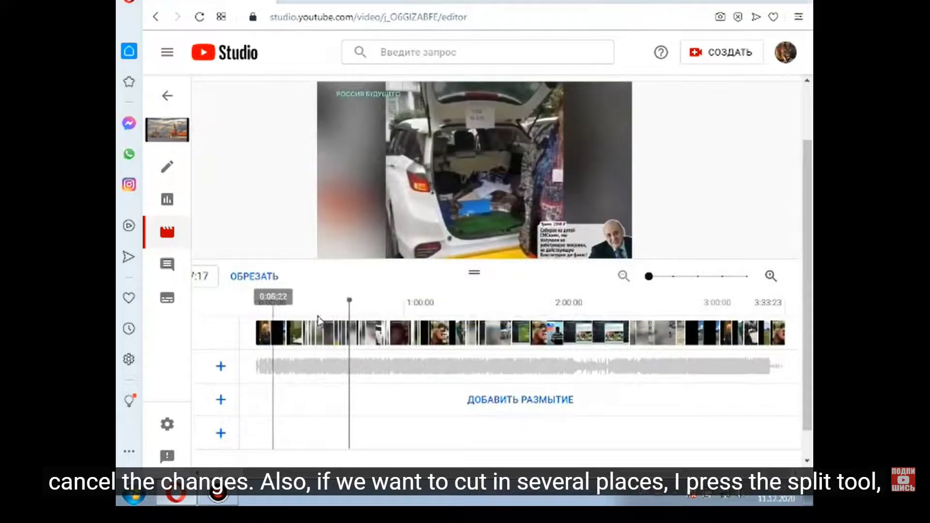
- Re-enter trim, extend the removed stretch to about 1:00:00, and add a split at 2:00:00
click(262, 282)
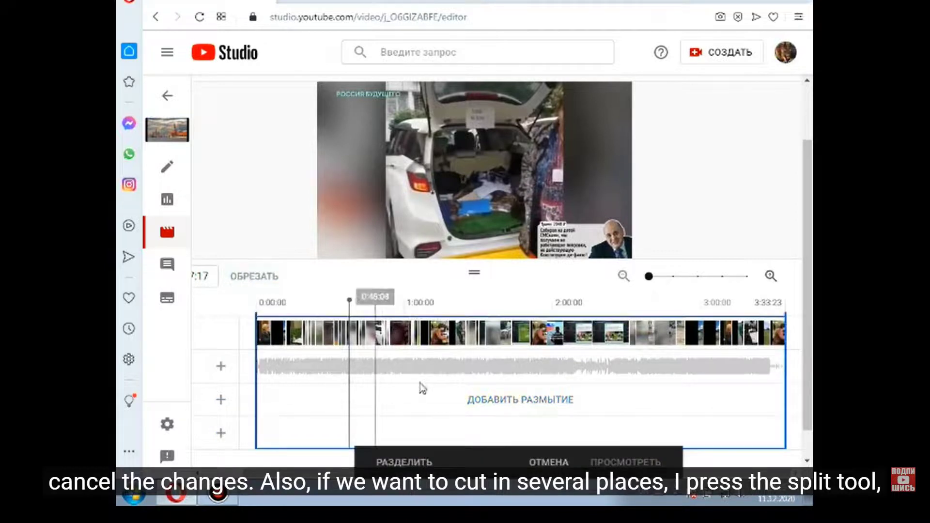
click(389, 462)
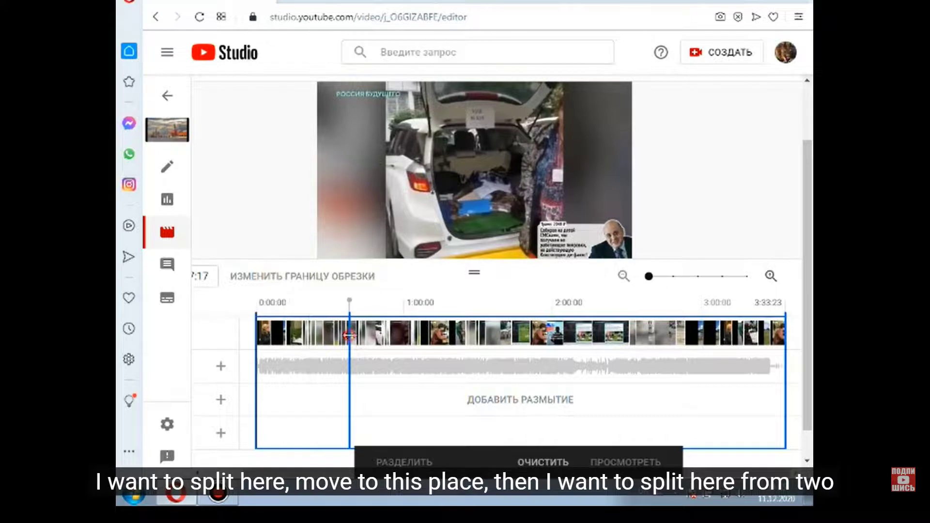
drag(350, 335, 425, 326)
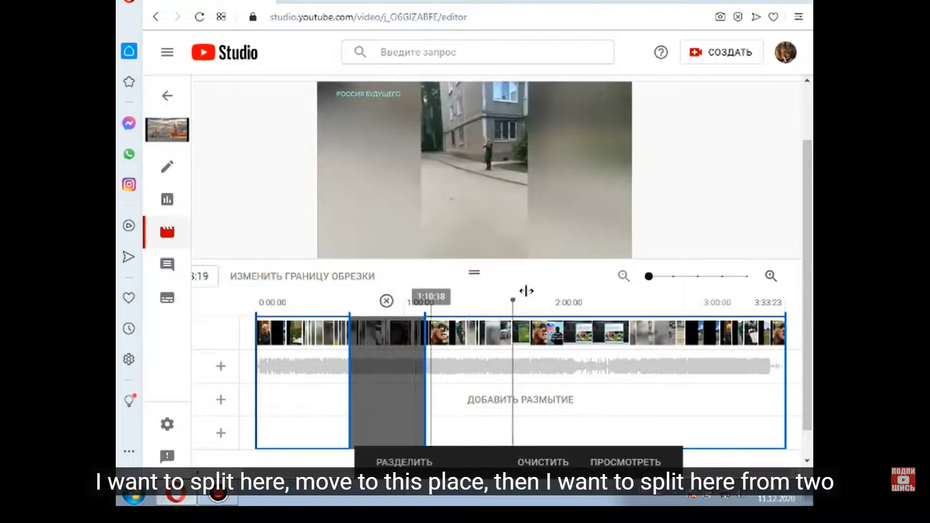
click(562, 302)
click(404, 463)
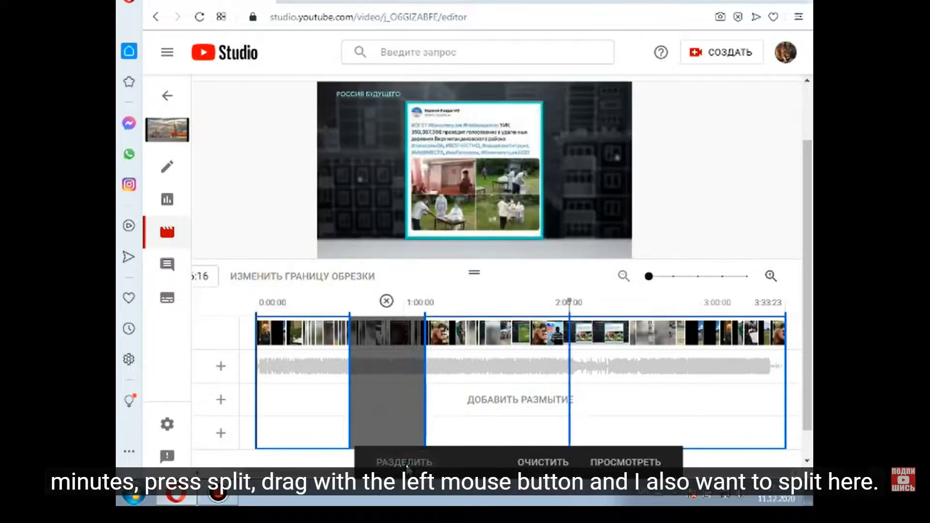